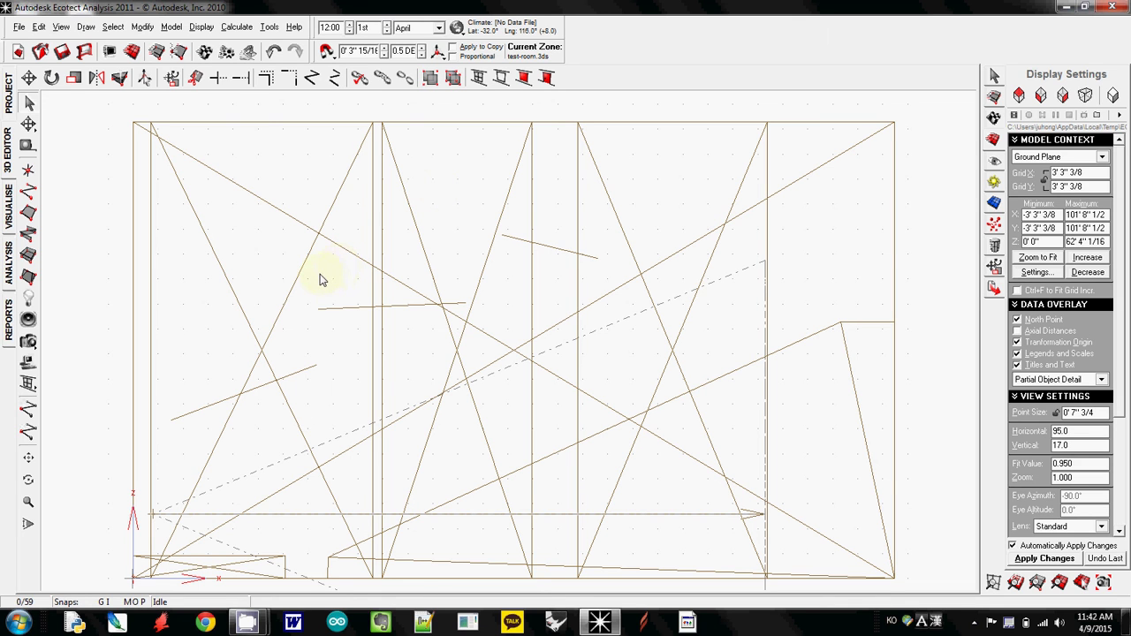
Window-select the whole room model, then deselect the long horizontal arrow line near the floor.
right_click_drag(308, 280, 287, 273)
left_click_drag(89, 98, 908, 583)
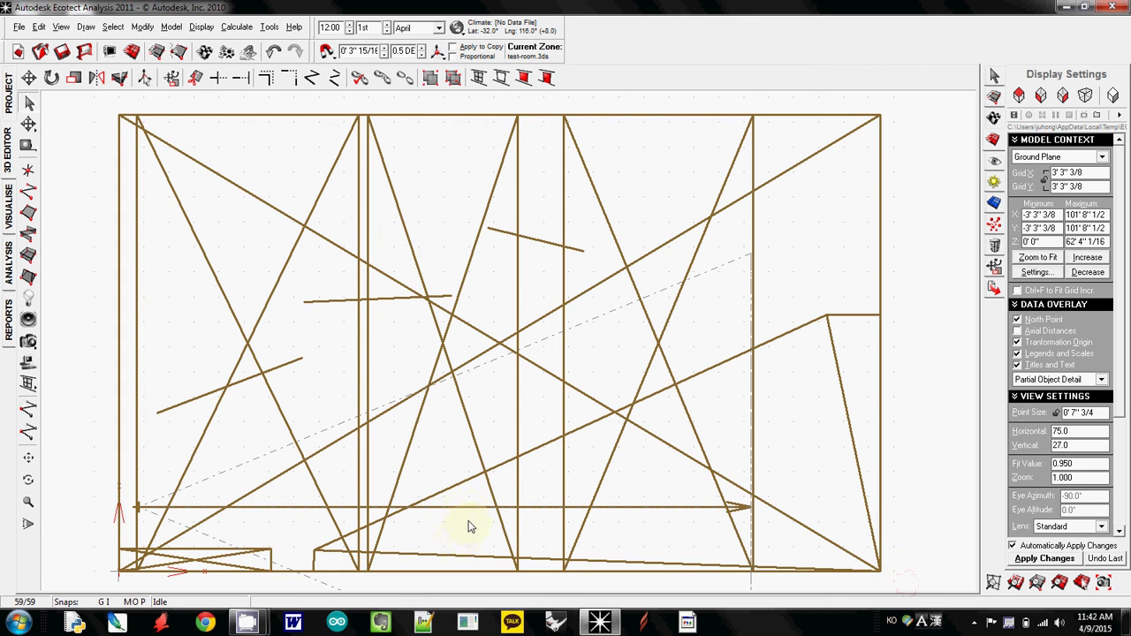
left_click(464, 509, "ctrl")
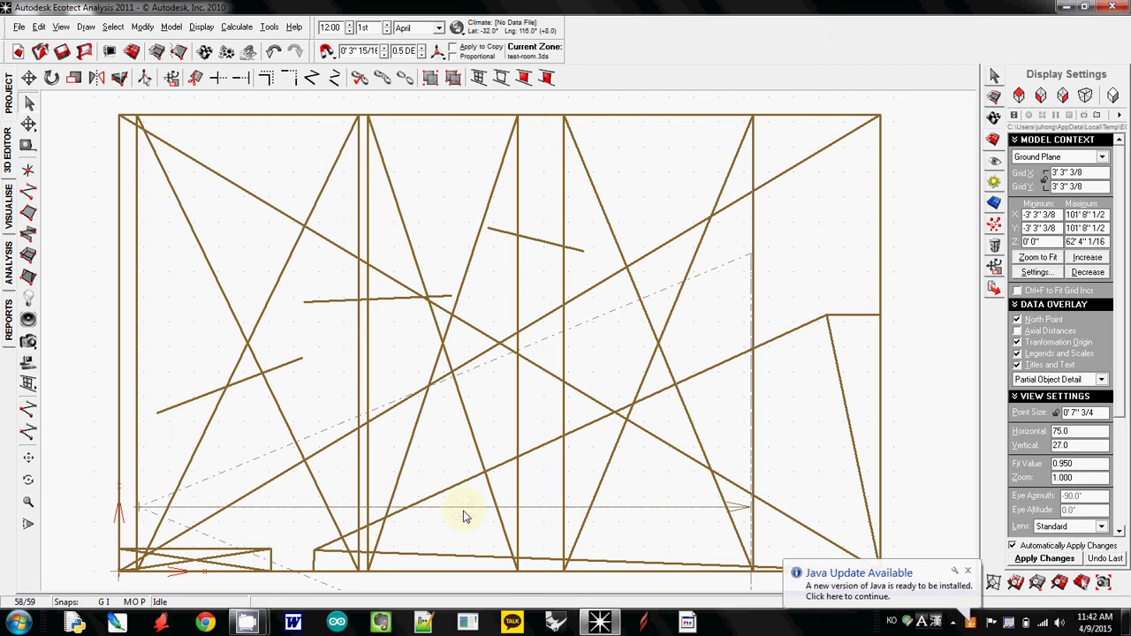
left_click(465, 510)
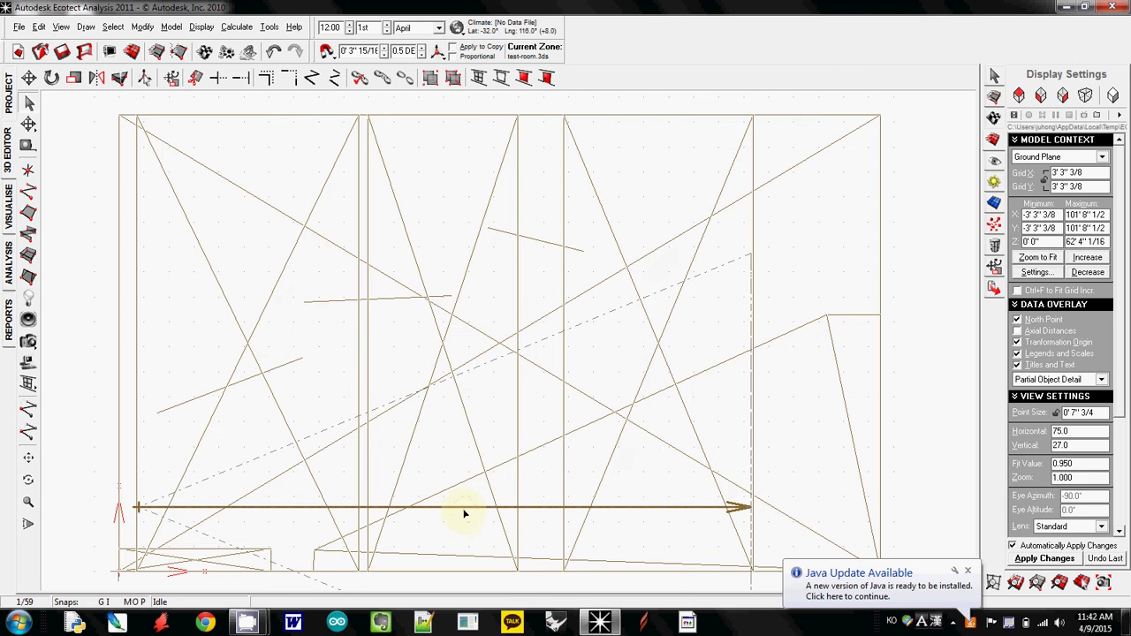
left_click_drag(88, 101, 919, 618)
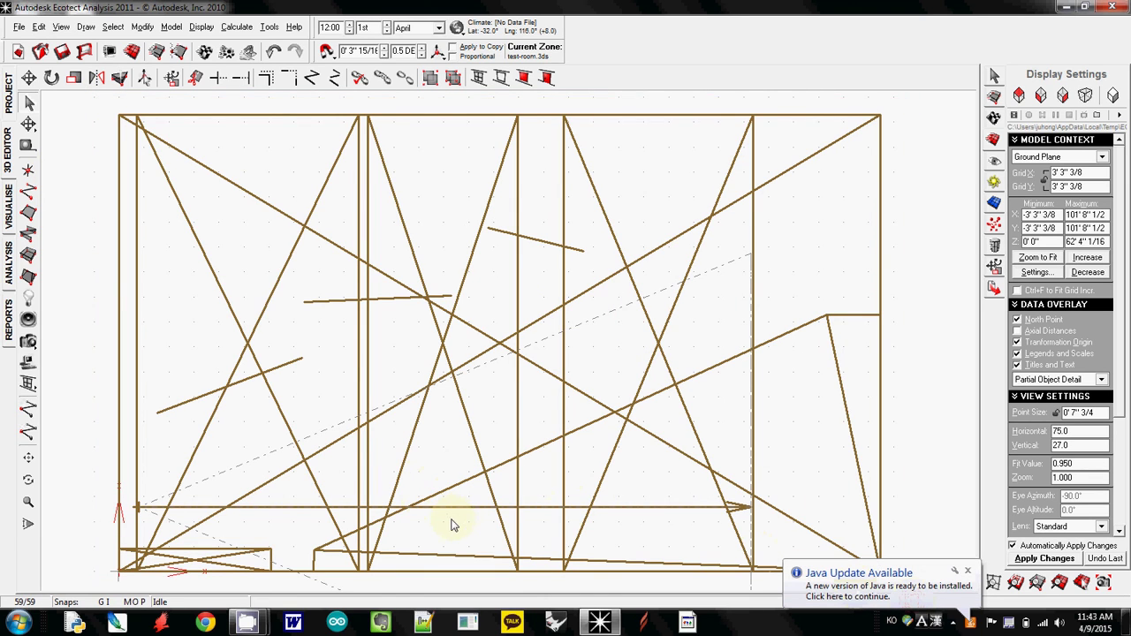
left_click(456, 509, "shift")
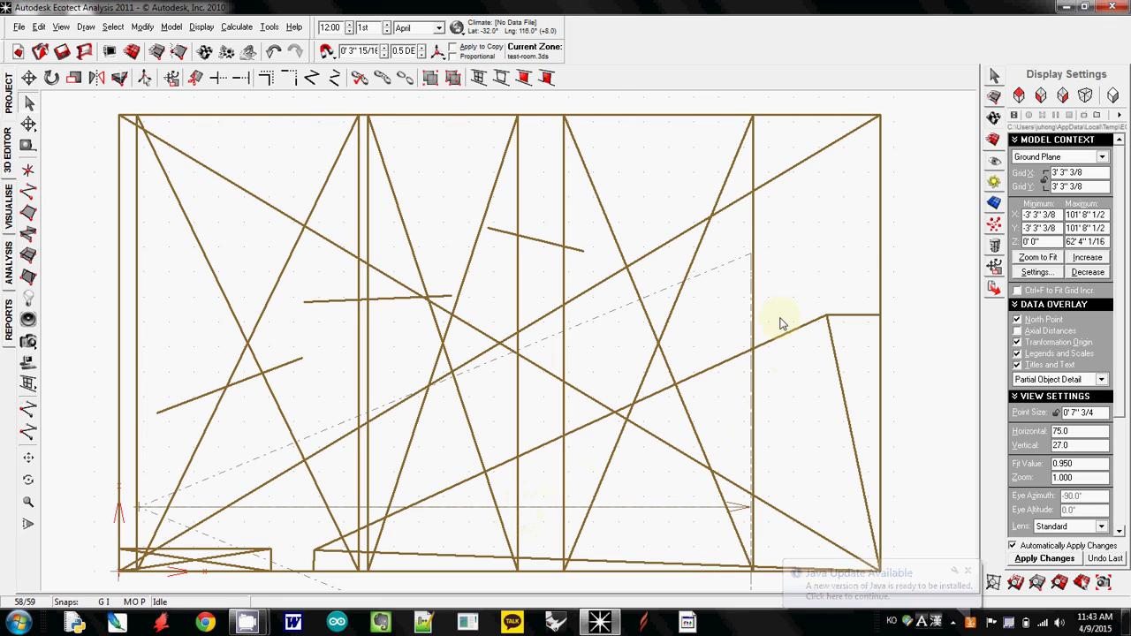
Assign the PANEL category's Fabric material as primary and alternate for the selection.
left_click(994, 120)
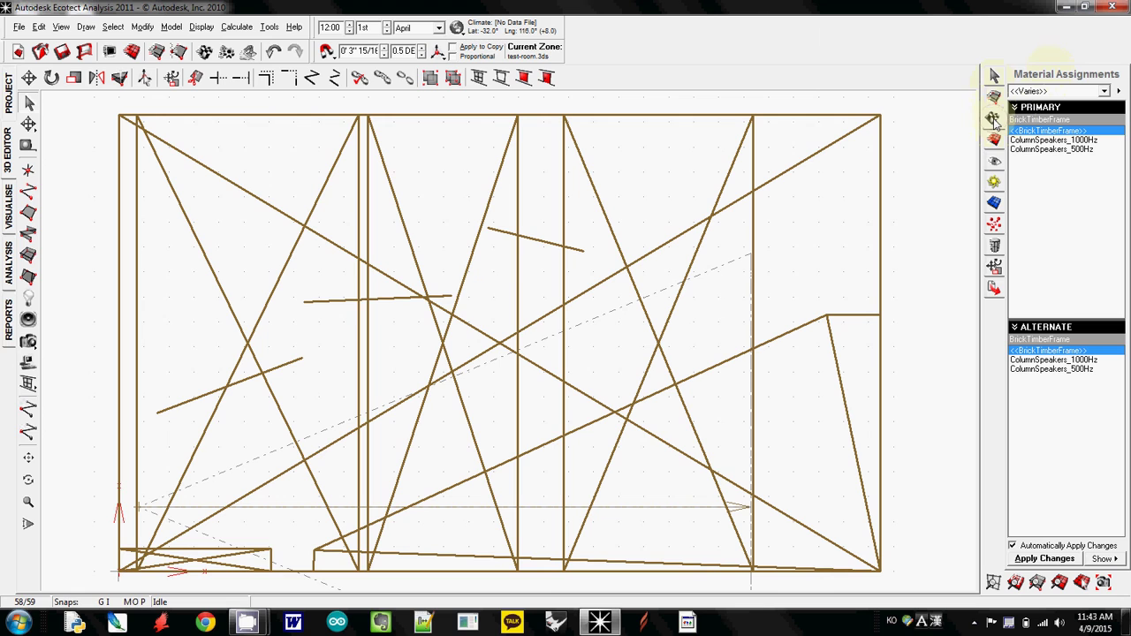
left_click(994, 118)
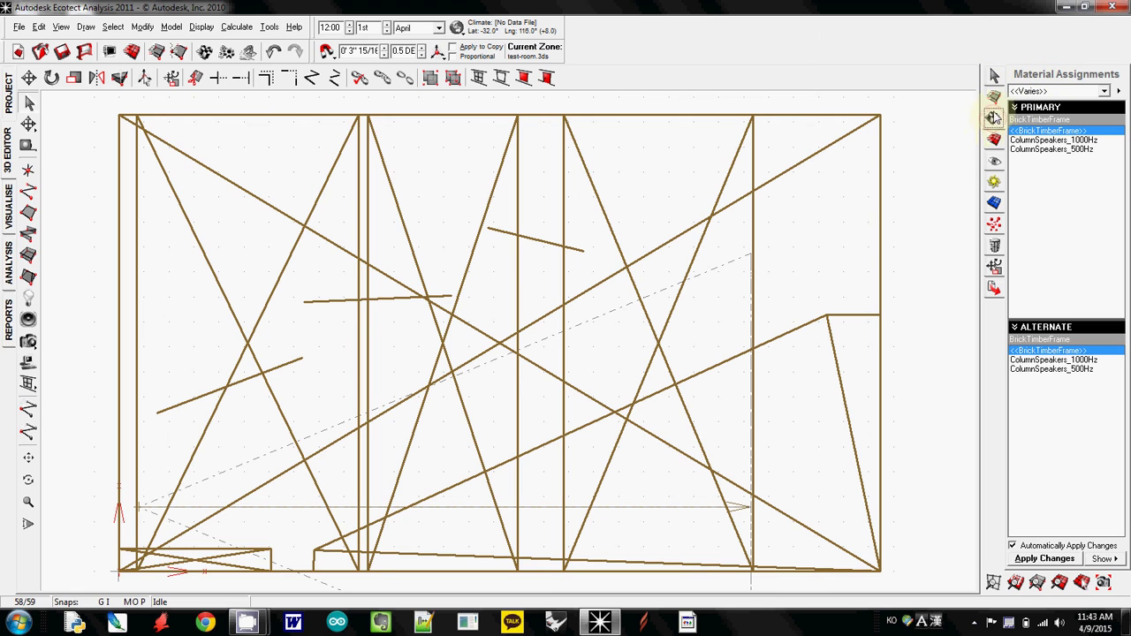
left_click(1052, 91)
left_click(1051, 177)
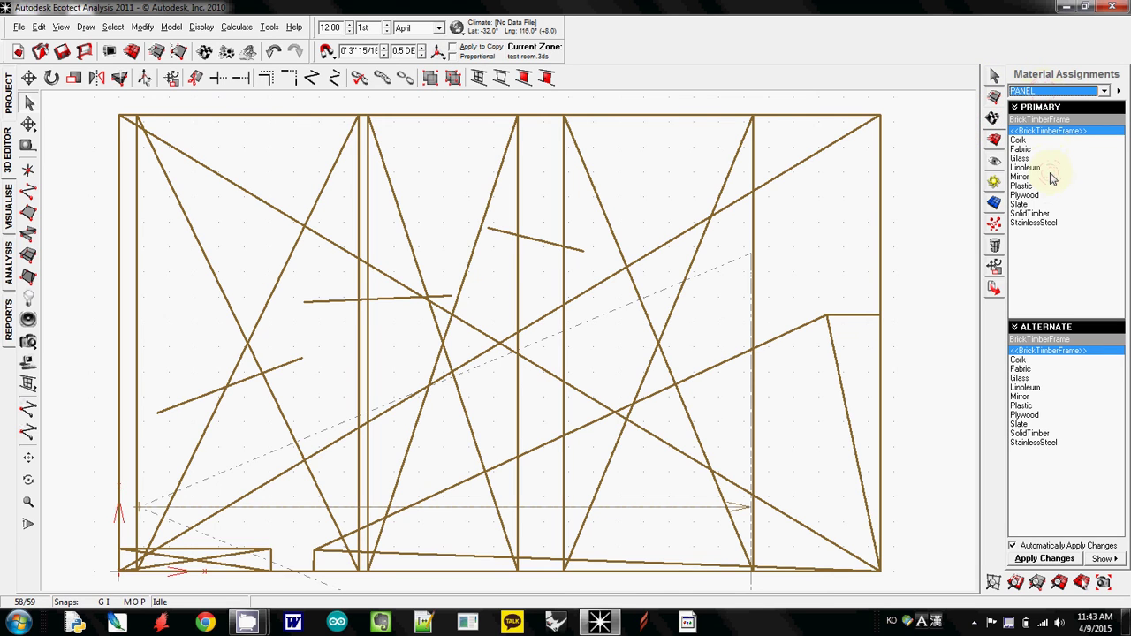
left_click(1030, 149)
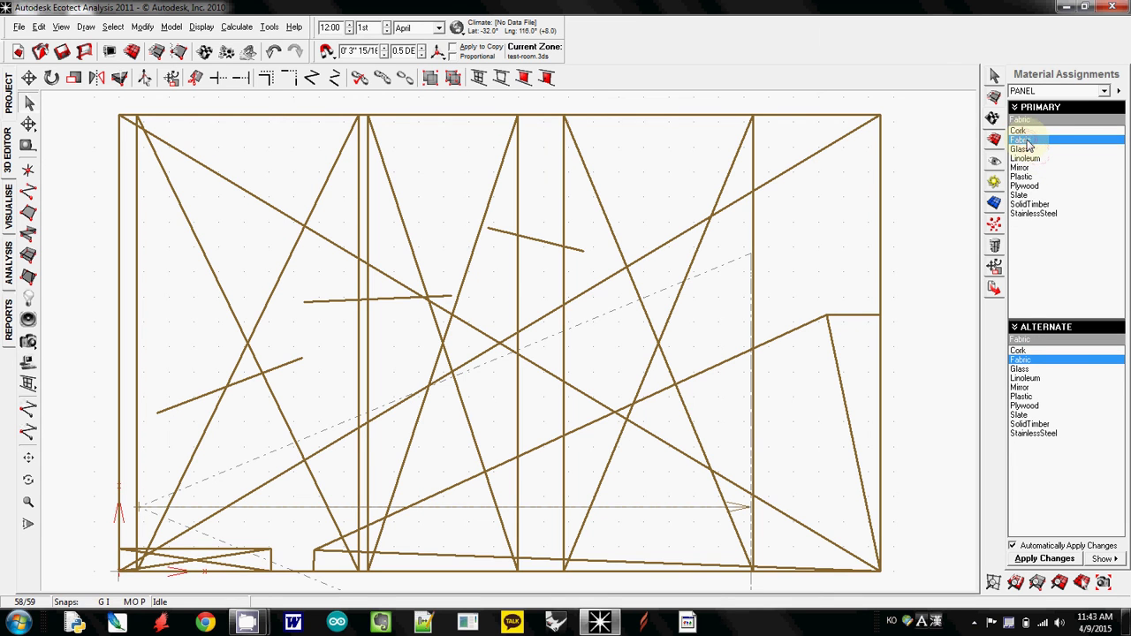
Open Fabric's acoustic absorption graph and raise the 63–500 Hz points to 1.00.
double_click(1028, 149)
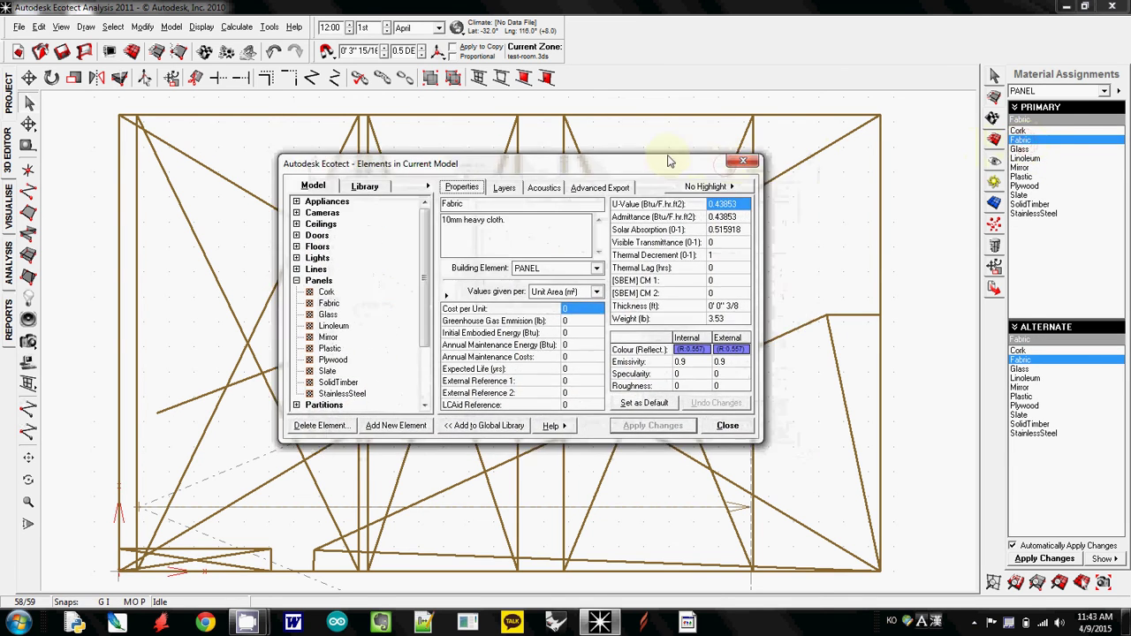
left_click_drag(618, 139, 557, 131)
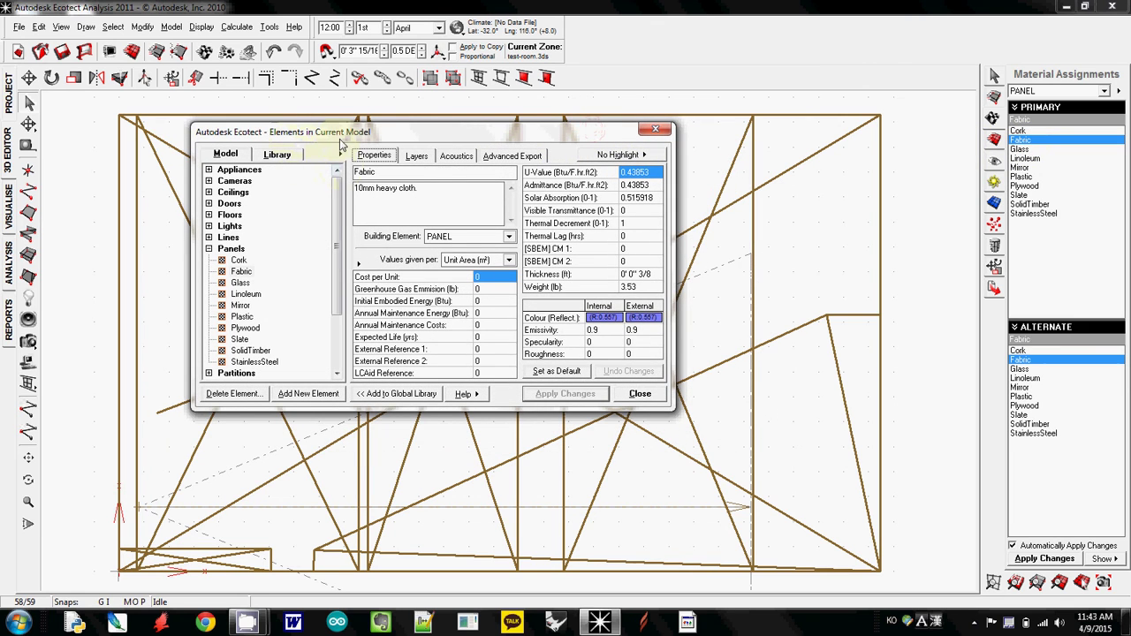
left_click(452, 163)
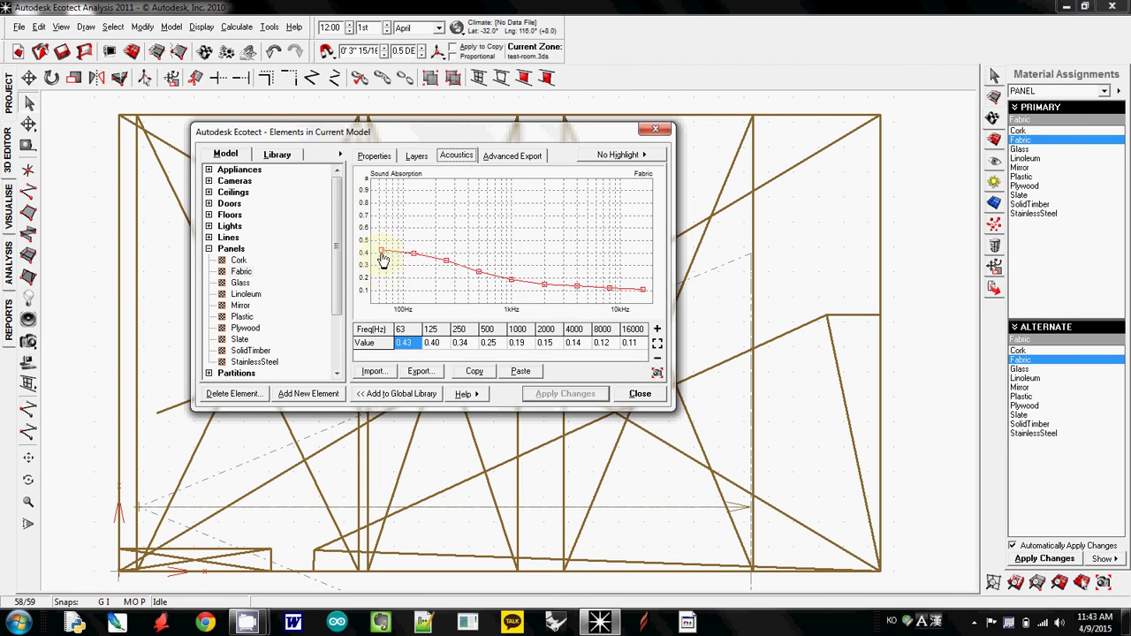
left_click_drag(383, 255, 382, 182)
mouse_move(415, 256)
left_mouse_down()
mouse_move(414, 177)
mouse_move(381, 178)
left_mouse_up()
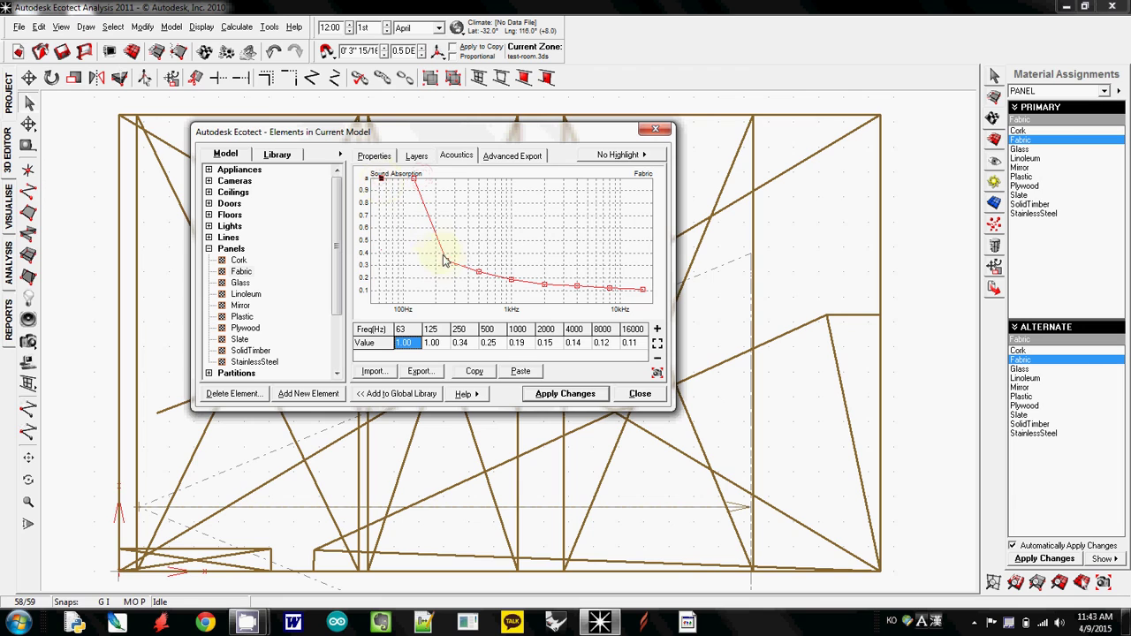
left_click_drag(446, 261, 451, 179)
left_click_drag(480, 271, 479, 179)
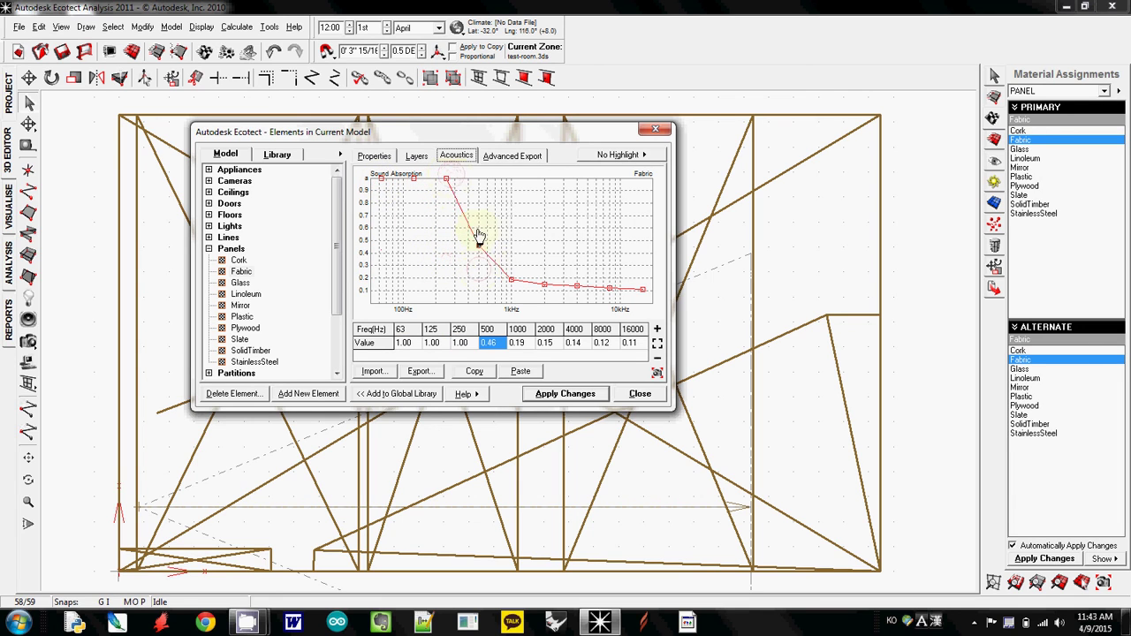
Raise the 1 kHz to 16 kHz absorption points to 1.00 and apply the changes.
left_click_drag(513, 283, 512, 179)
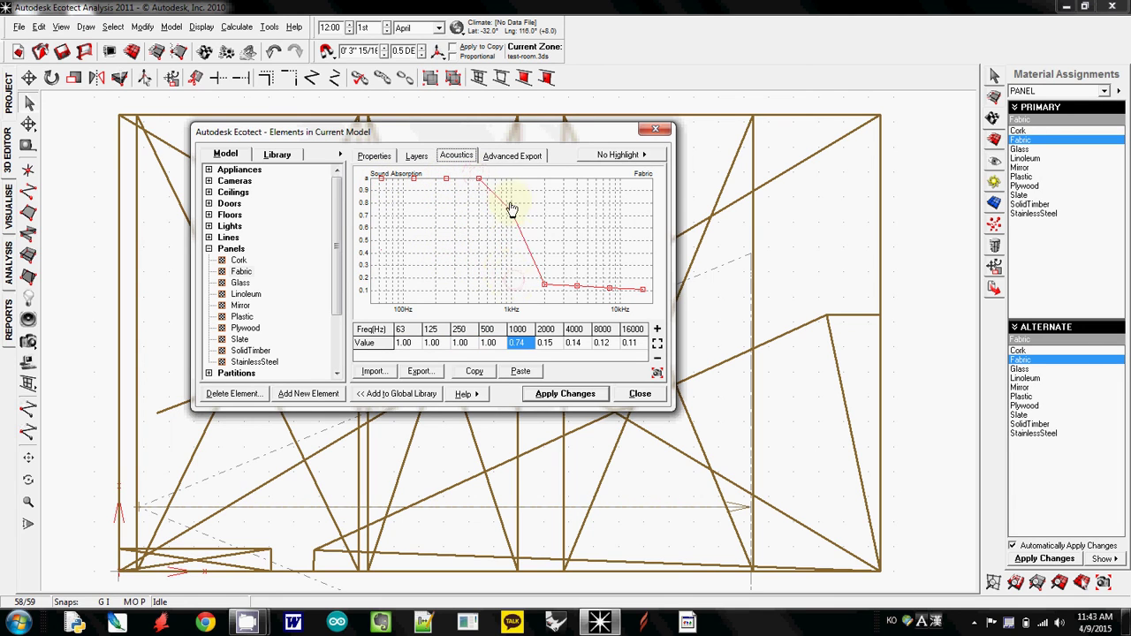
left_click(547, 281)
left_click_drag(547, 281, 545, 179)
mouse_move(577, 287)
left_mouse_down()
mouse_move(577, 179)
mouse_move(609, 180)
left_mouse_up()
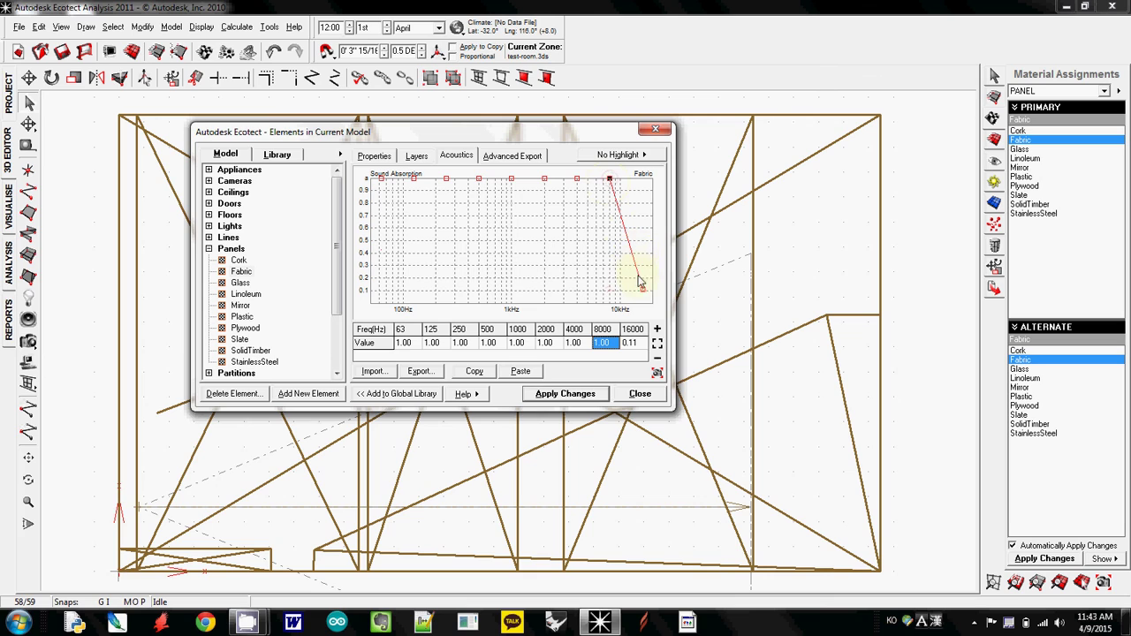
left_click_drag(642, 289, 643, 180)
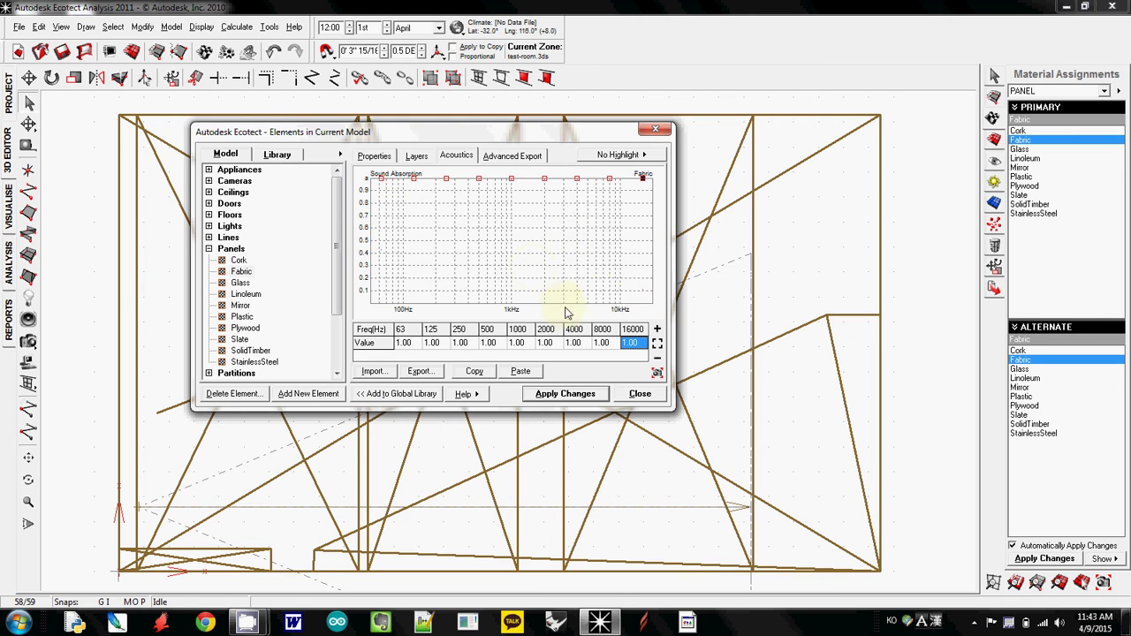
left_click(569, 401)
left_click(633, 395)
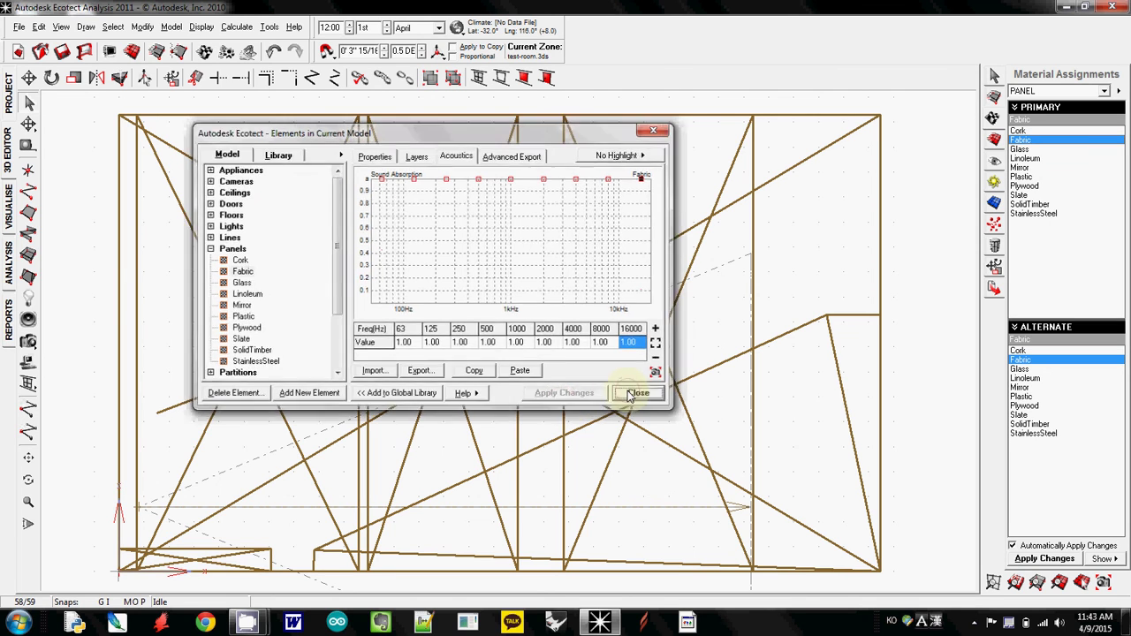
Apply Fabric to the selected panels and generate 1000 animated acoustic rays.
left_click(1047, 561)
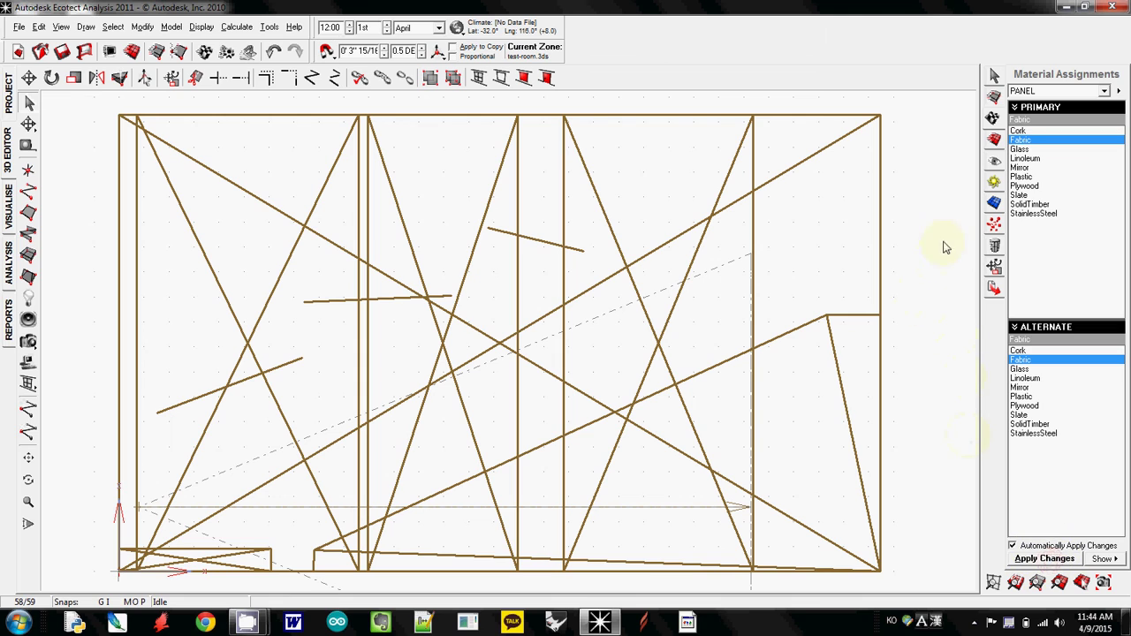
left_click(994, 228)
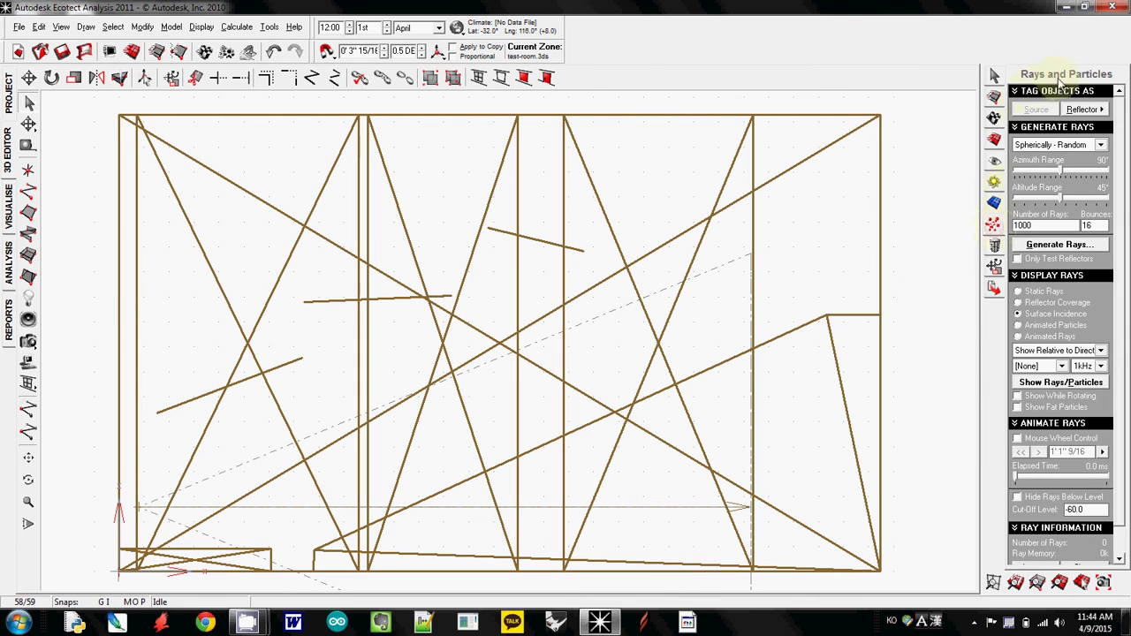
left_click(1034, 336)
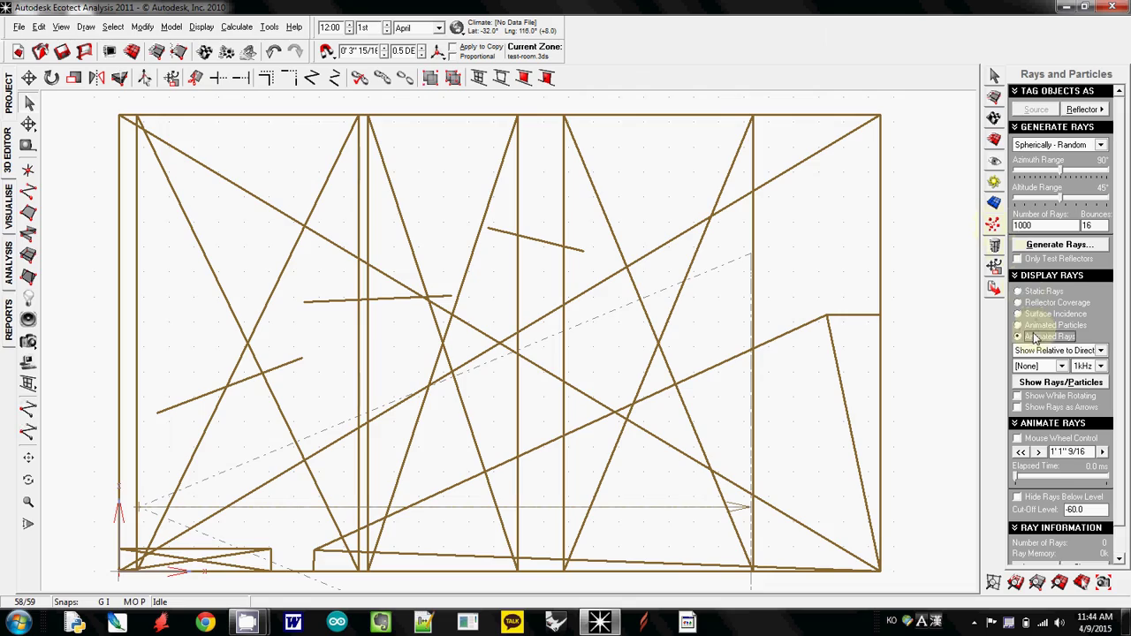
left_click(1049, 248)
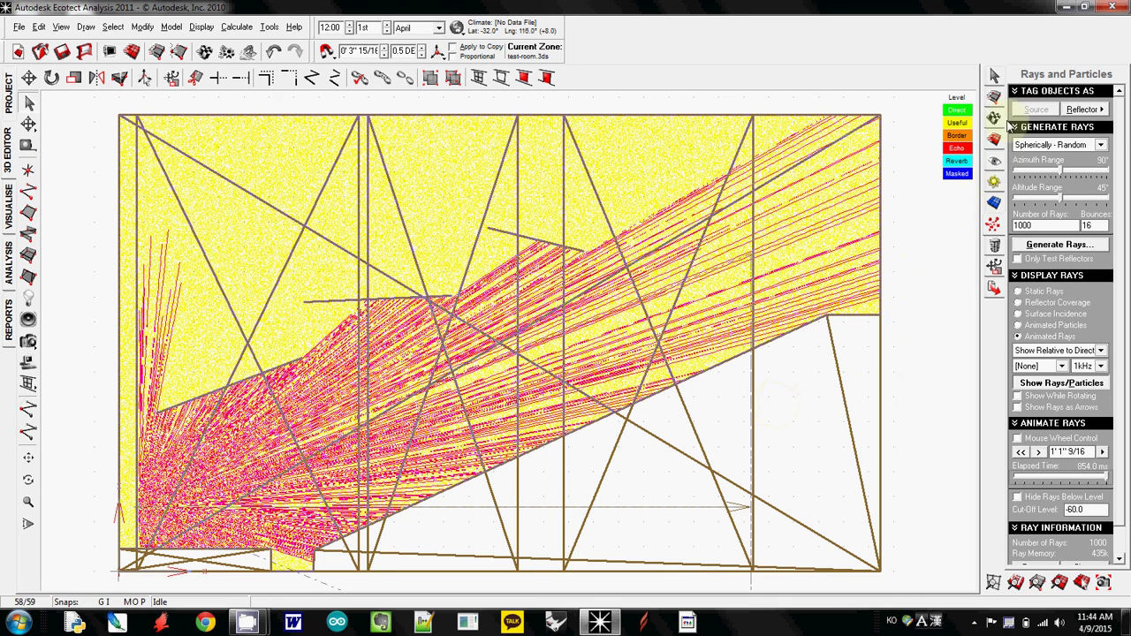
Reopen Fabric's acoustic properties to confirm 1.00 absorption in every frequency band.
left_click(994, 96)
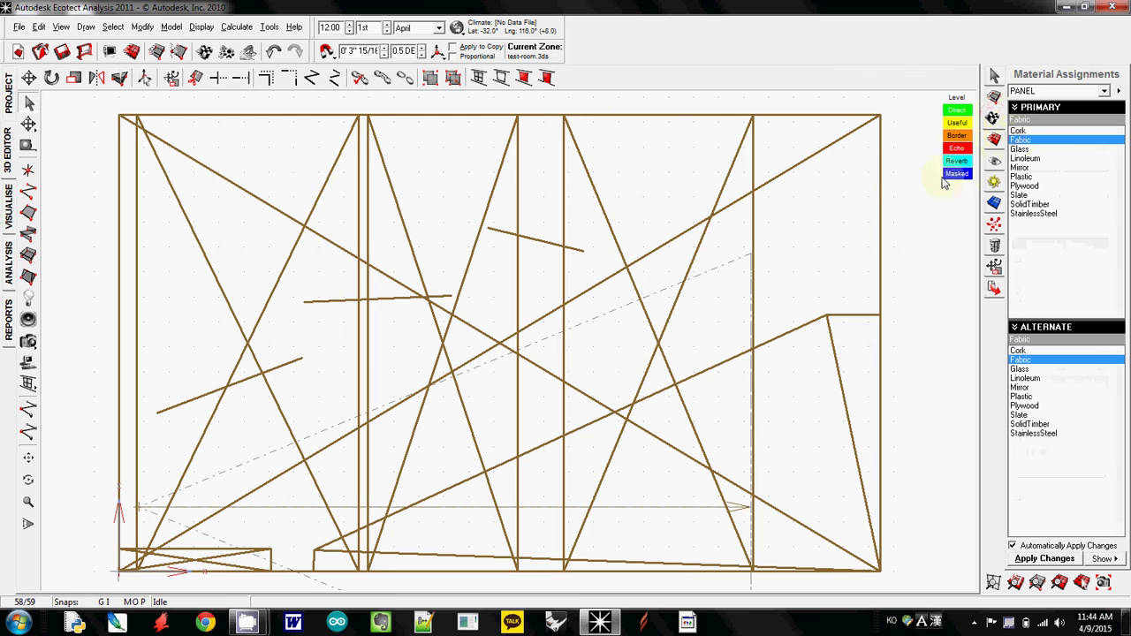
double_click(1021, 139)
left_click(579, 194)
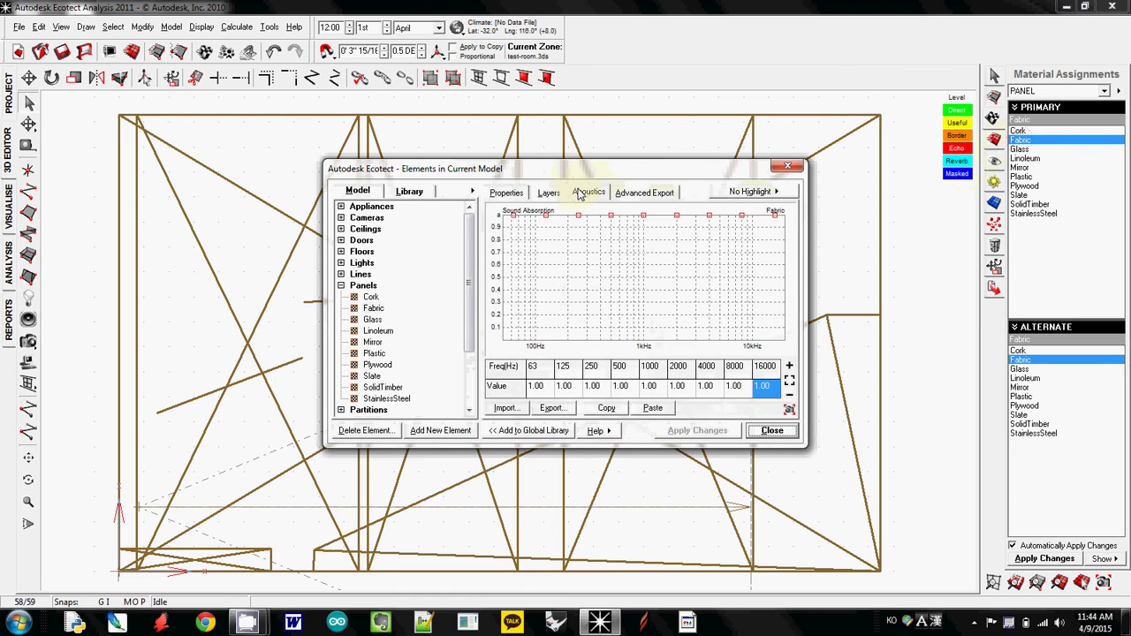
left_click_drag(596, 176, 507, 175)
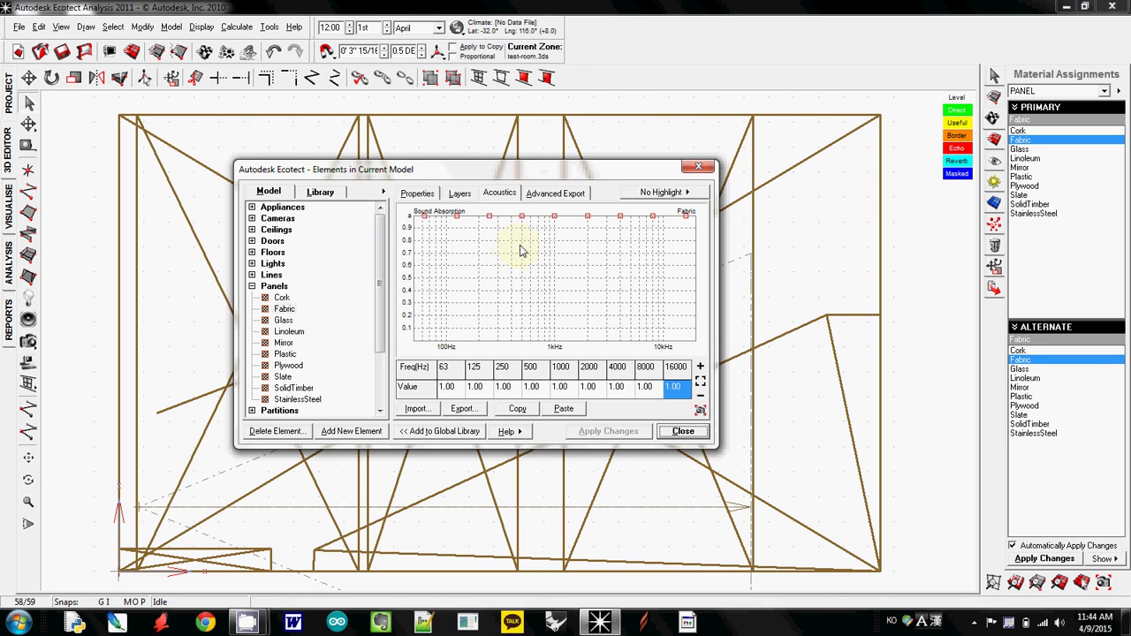
left_click(699, 166)
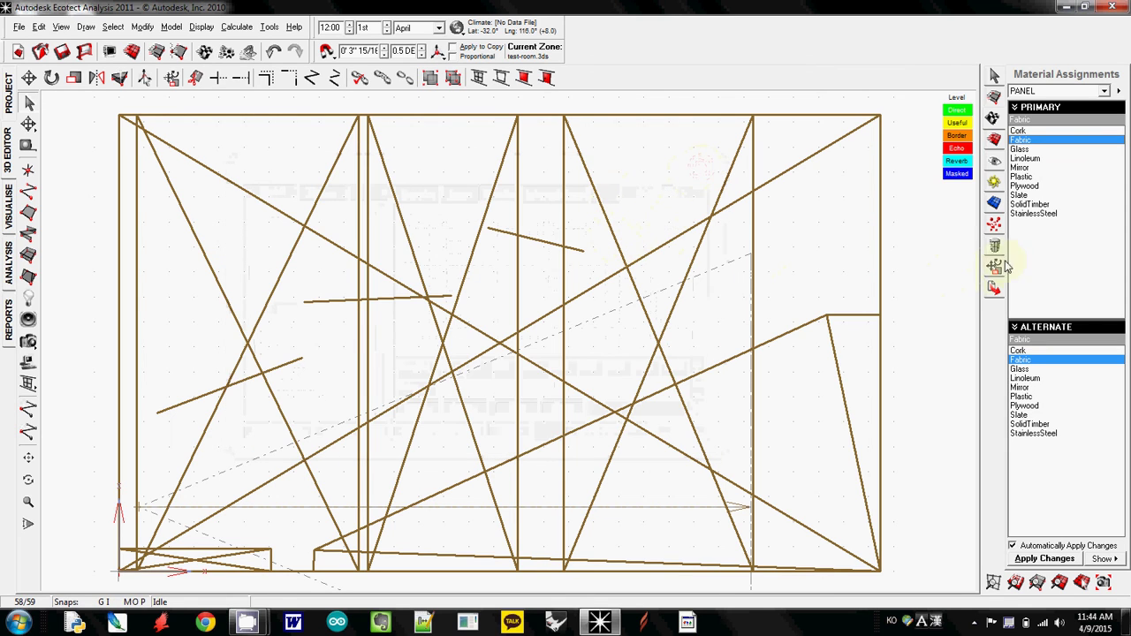
Switch the panel material to SolidTimber, review its 0.17–0.04 absorption, and apply it.
left_click(1030, 205)
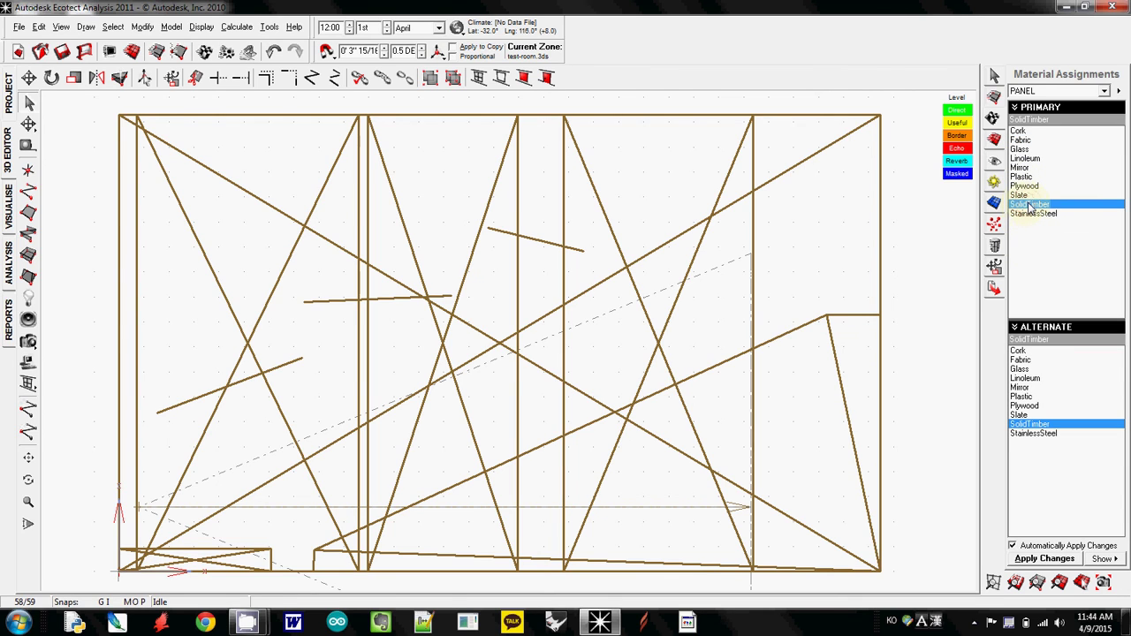
double_click(1030, 205)
left_click(588, 193)
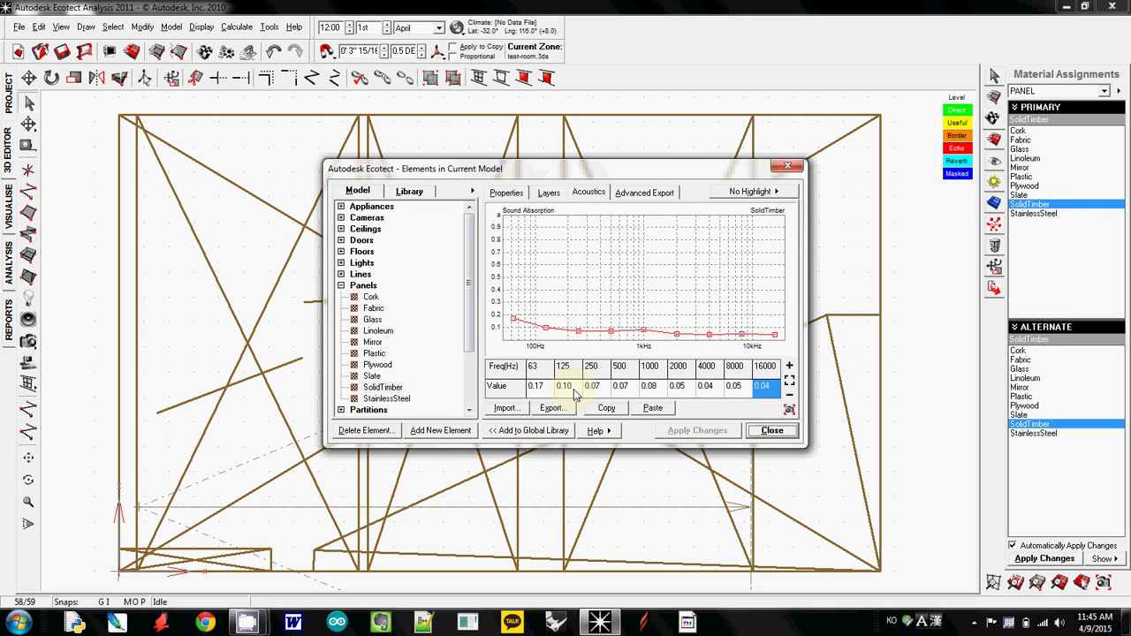
left_click(771, 430)
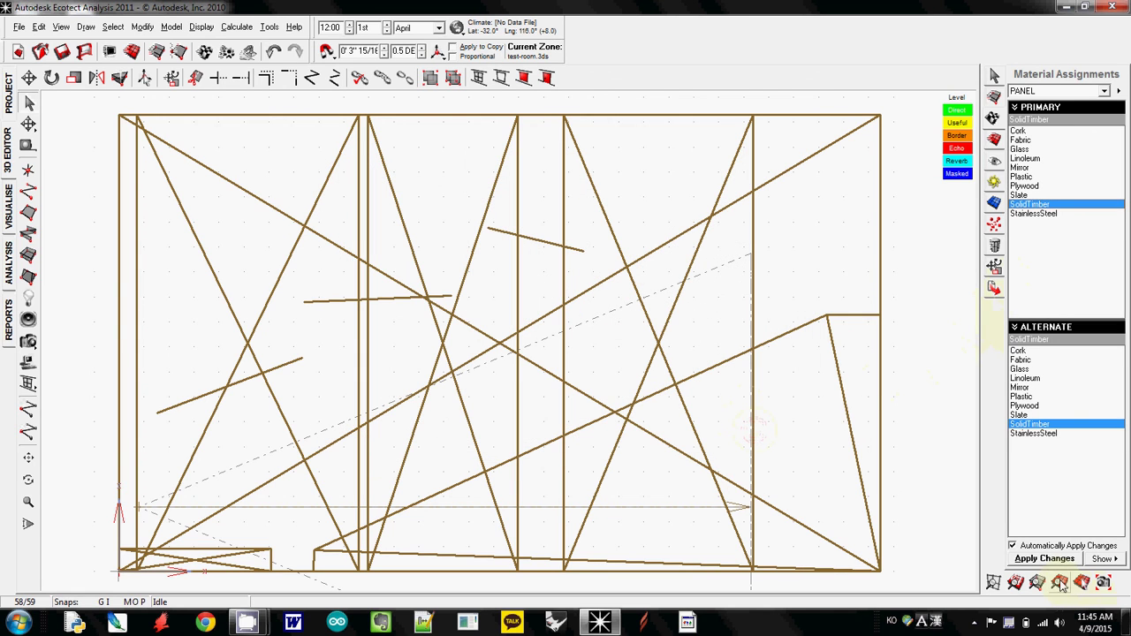
left_click(1043, 559)
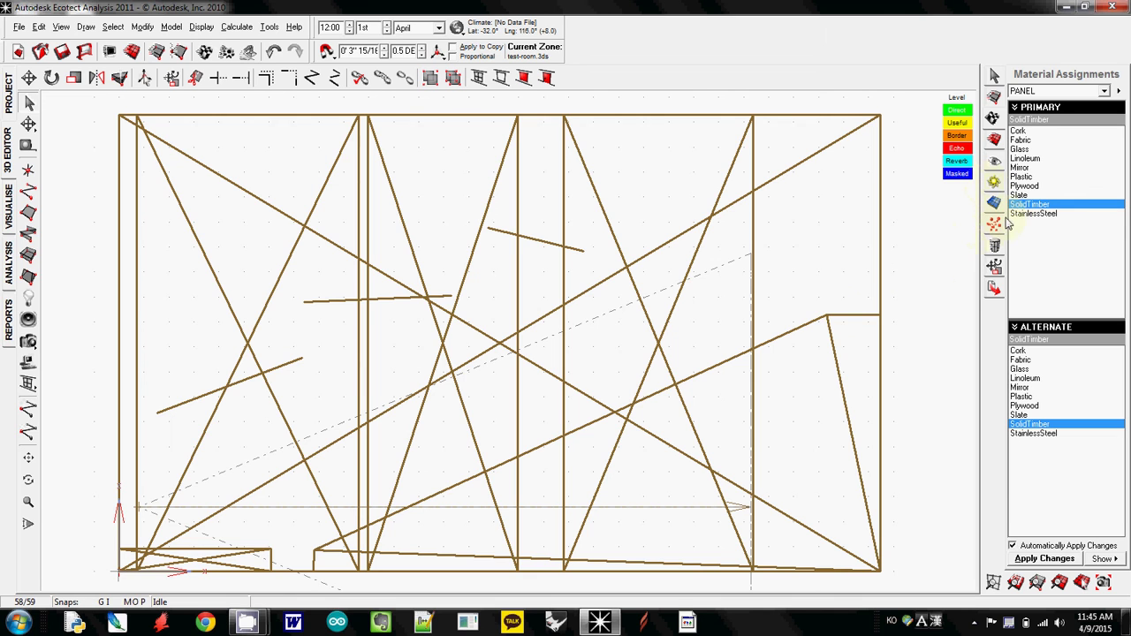
left_click(994, 204)
left_click(588, 193)
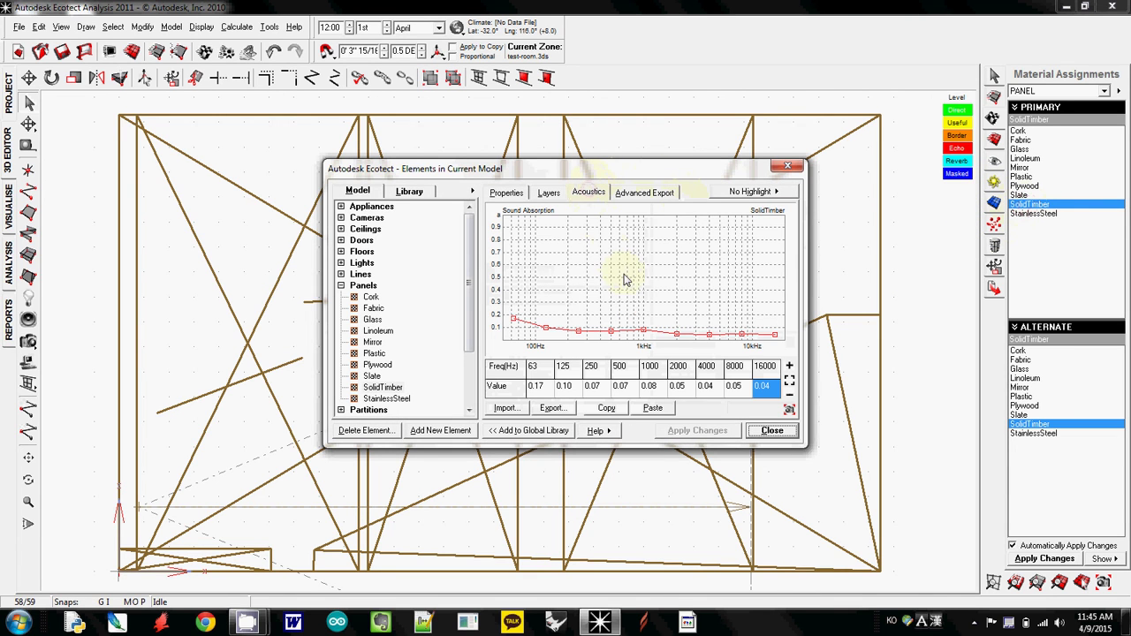
Generate 1000 acoustic rays with the SolidTimber panels and stop the animation with Esc.
left_click(771, 432)
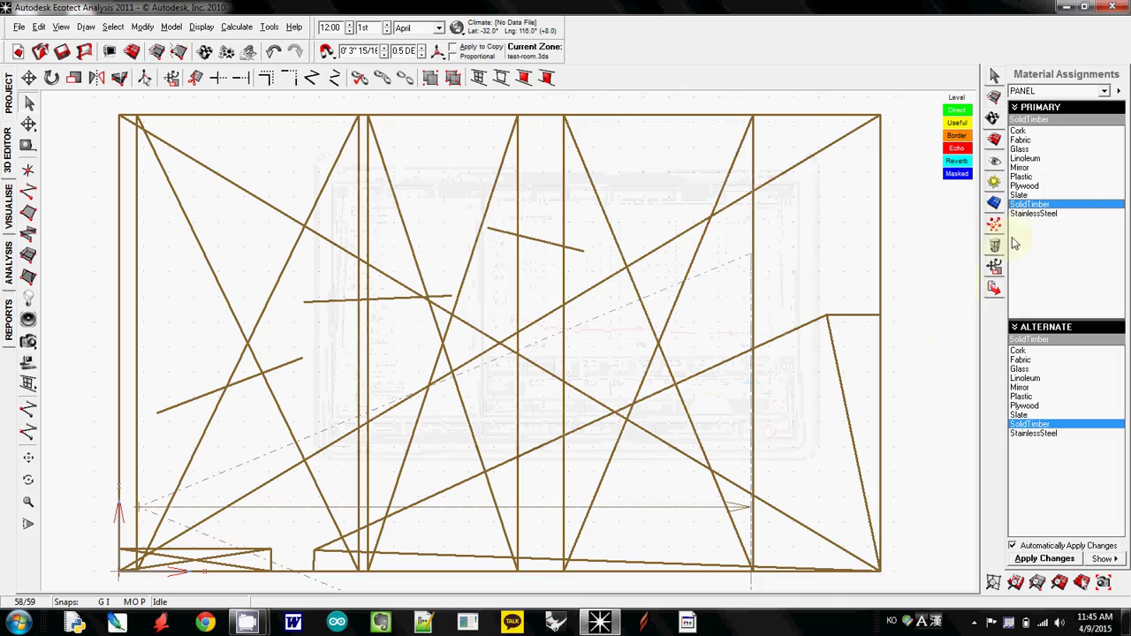
left_click(994, 224)
left_click(1052, 245)
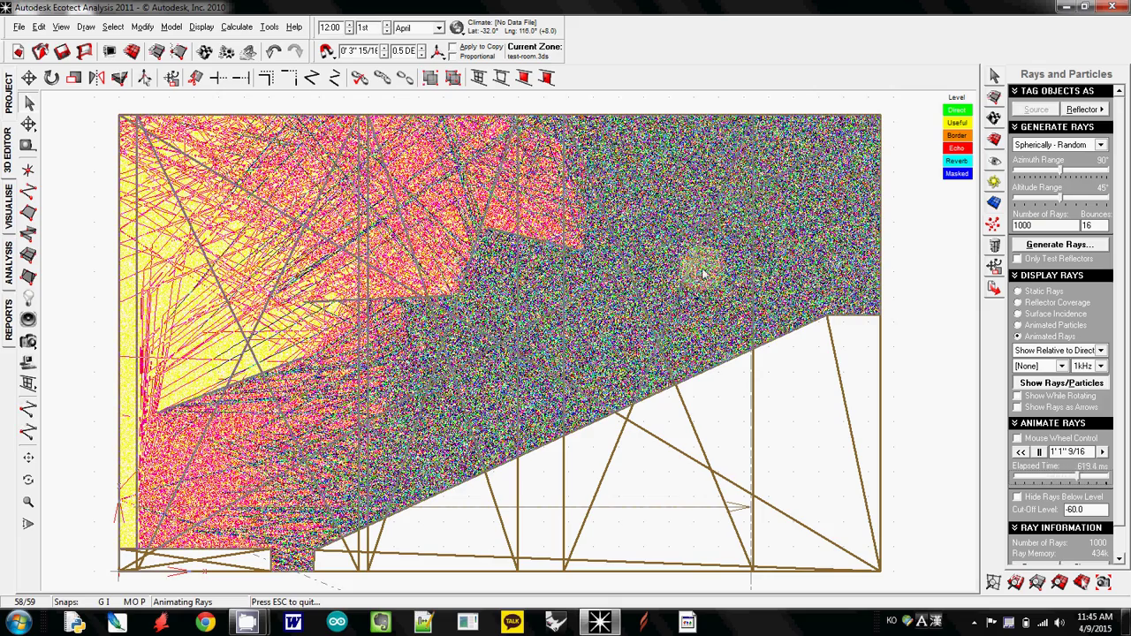
key("Escape")
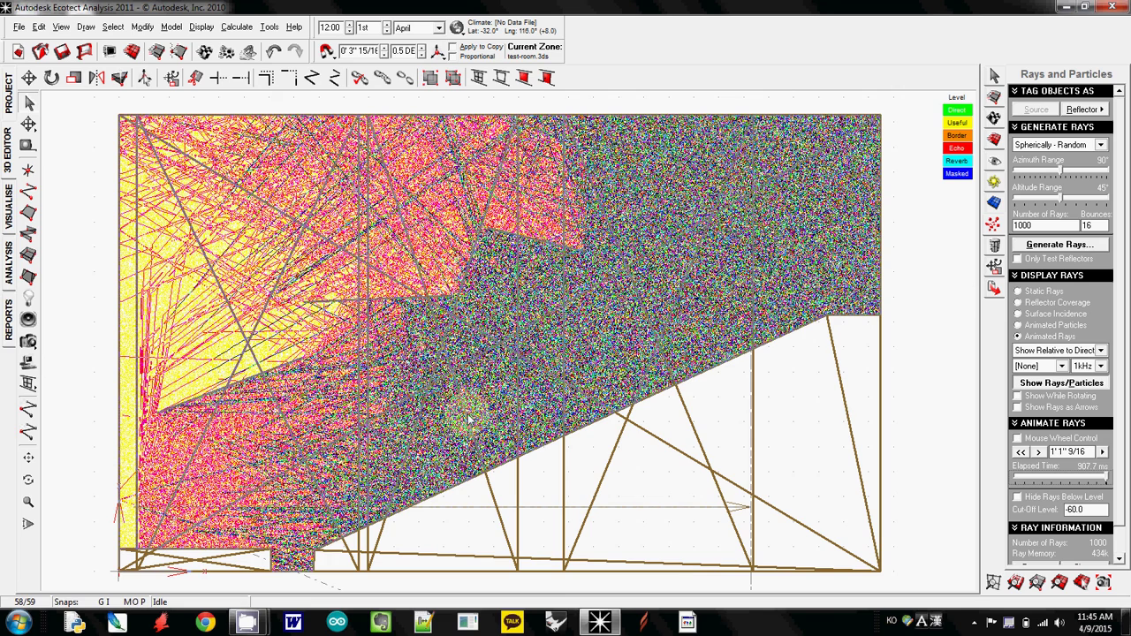
left_click(994, 118)
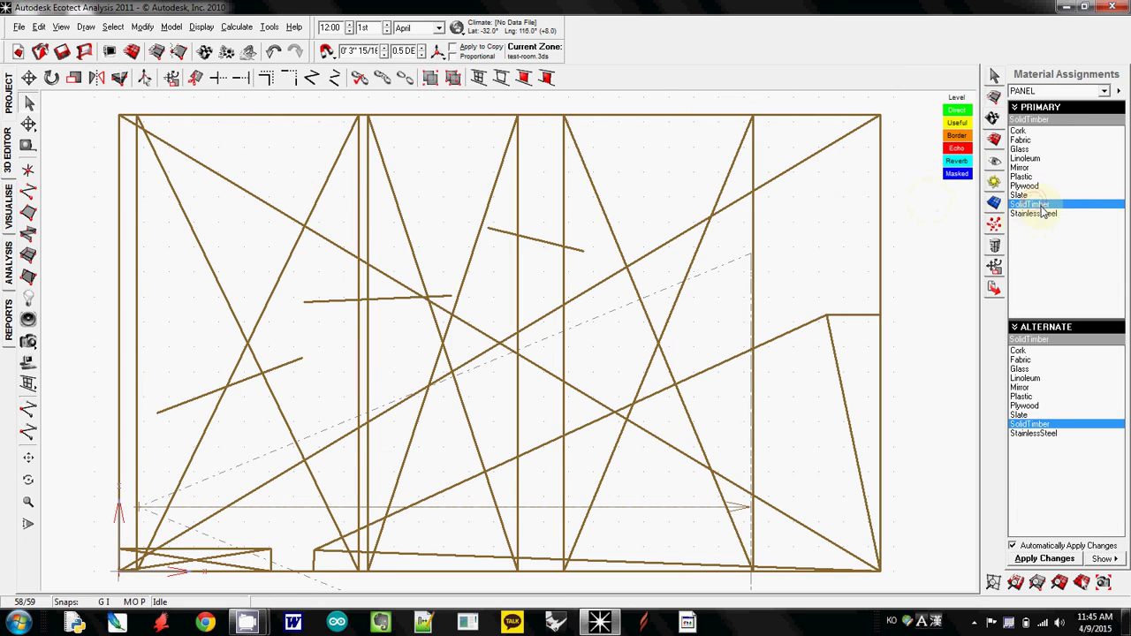
Review SolidTimber's absorption values again and regenerate the animated acoustic rays.
double_click(1031, 204)
left_click(593, 194)
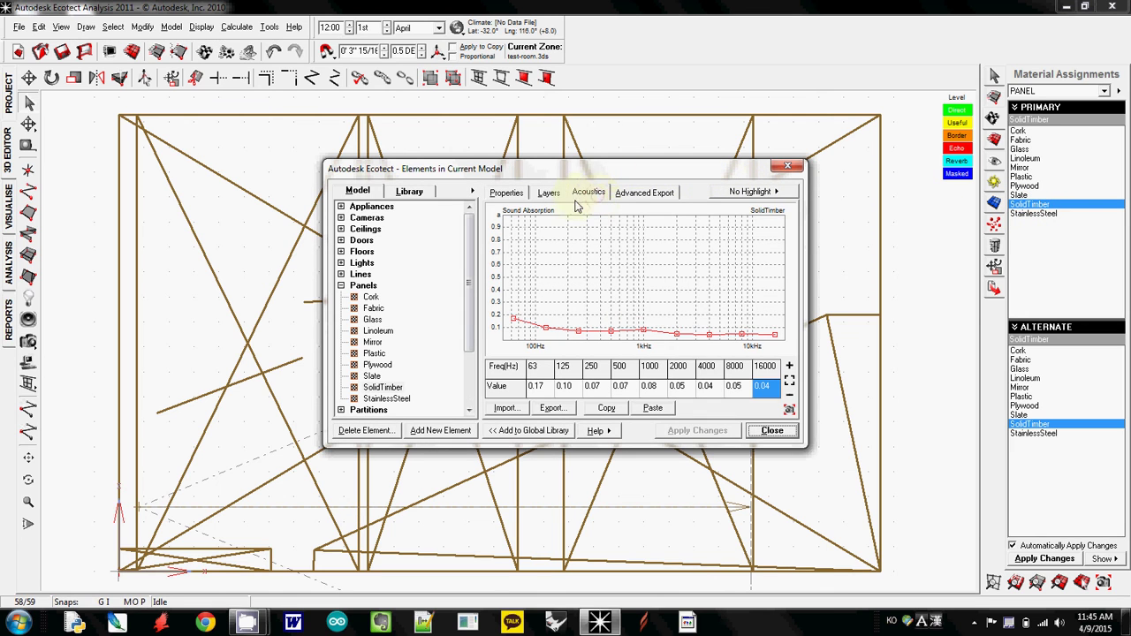
left_click(767, 431)
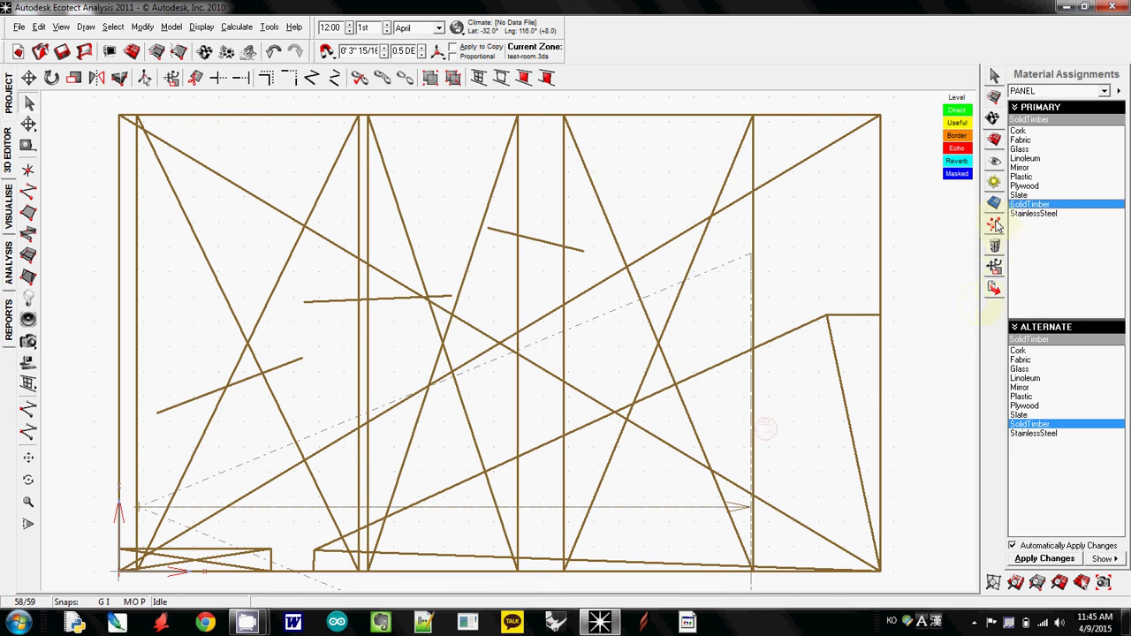
left_click(995, 224)
left_click(1029, 247)
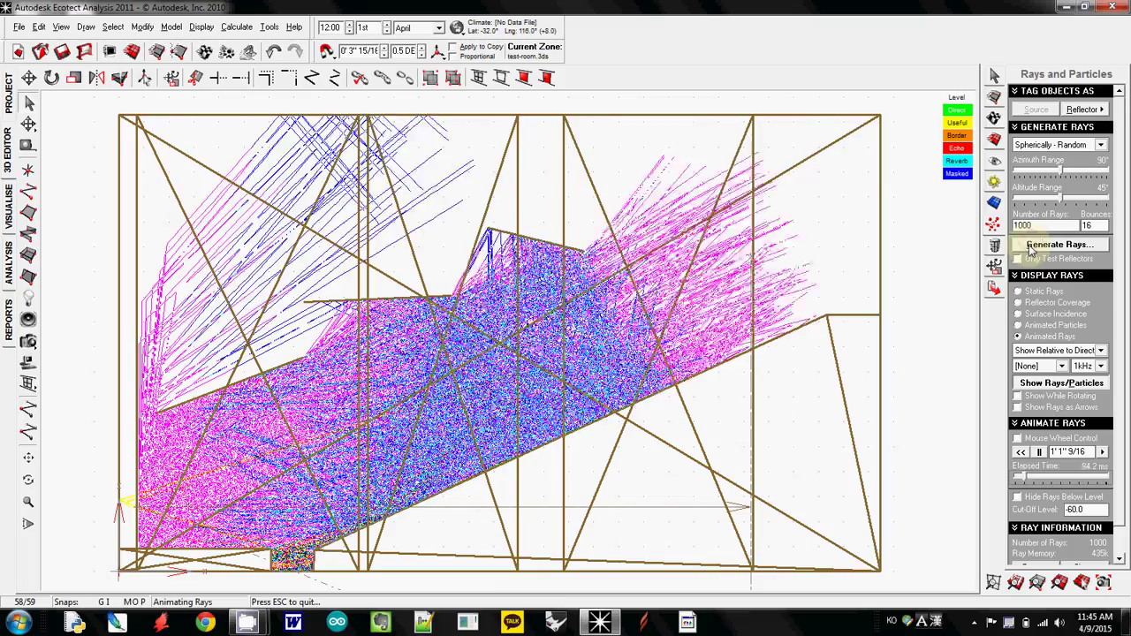